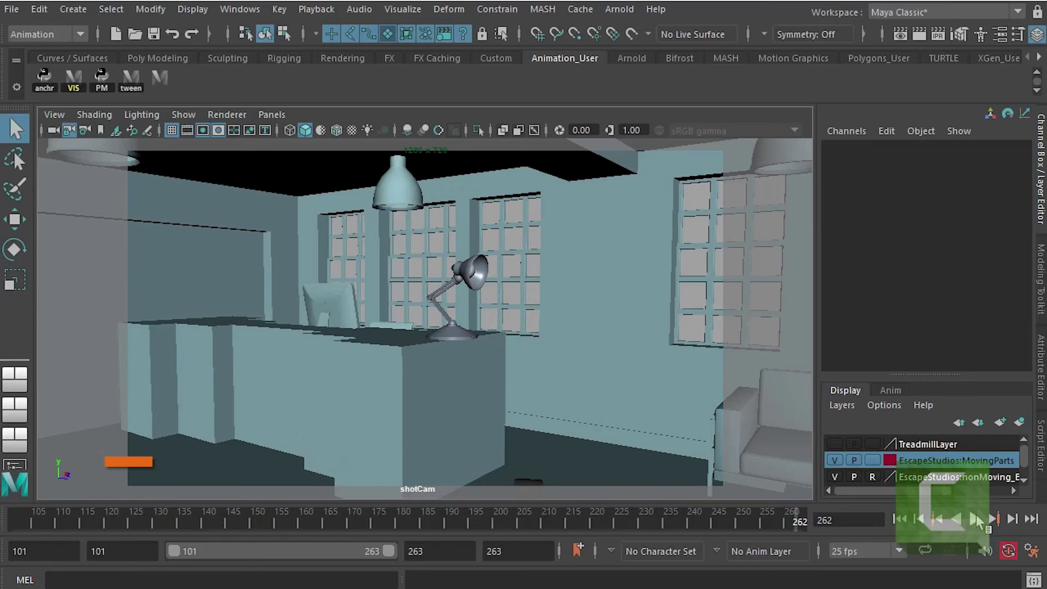
Step: Play the lamp-hop shot through shotCam, stop it, and scrub back to about frame 128
left_click(975, 519)
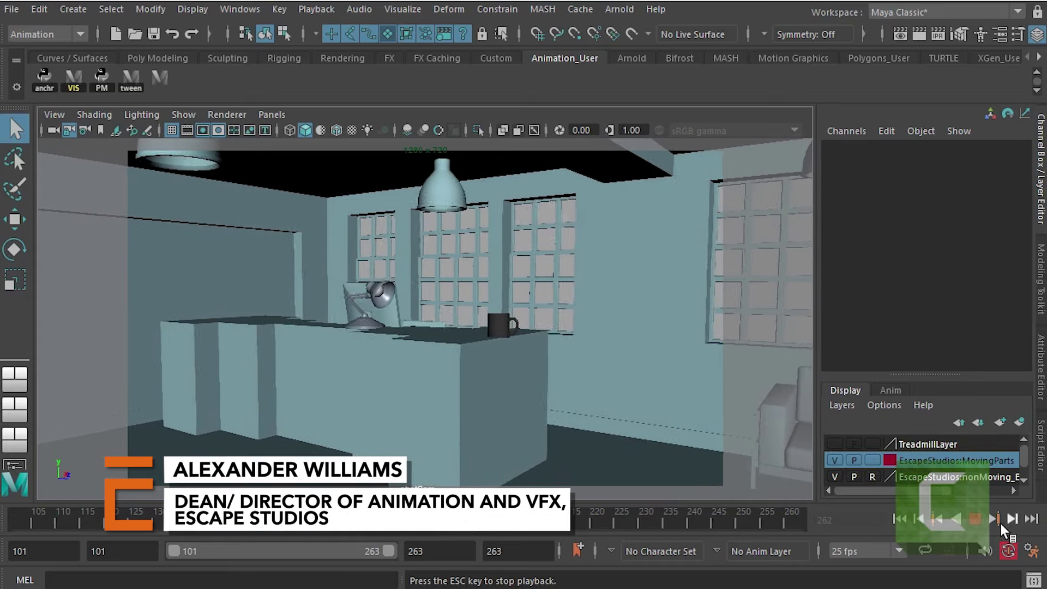
left_click(973, 521)
left_click_drag(219, 512, 151, 513)
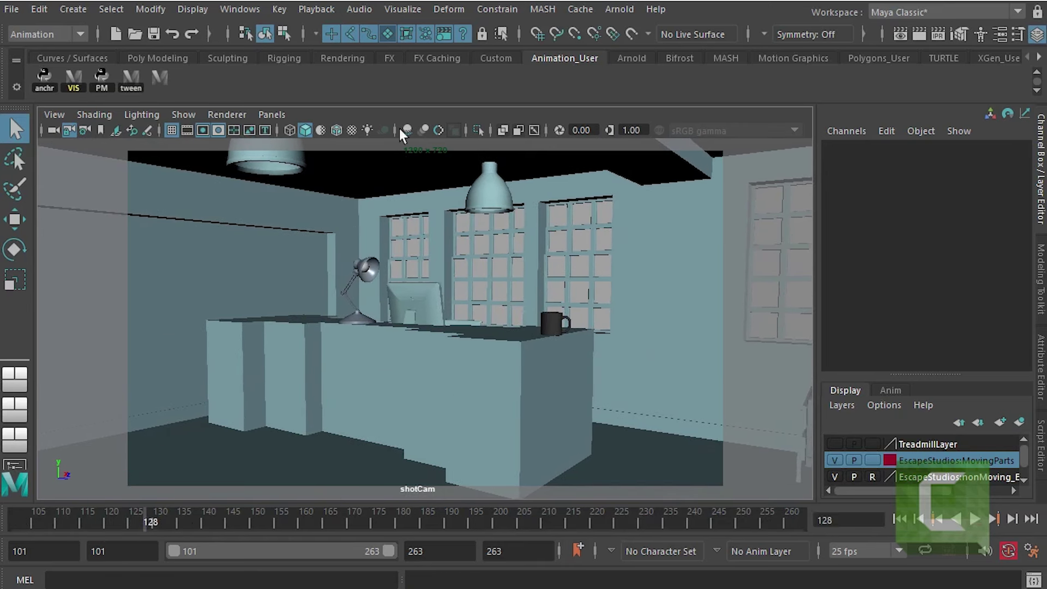
Step: With the Animation menu set kept, open the Playblast option box from the Playback menu
left_click(78, 33)
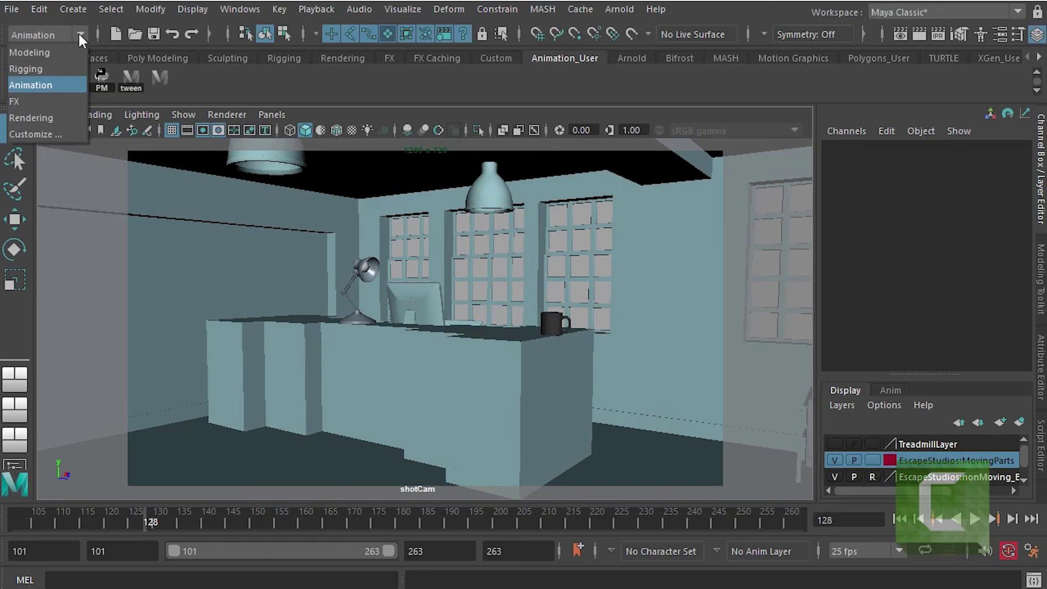
left_click(69, 86)
left_click(80, 39)
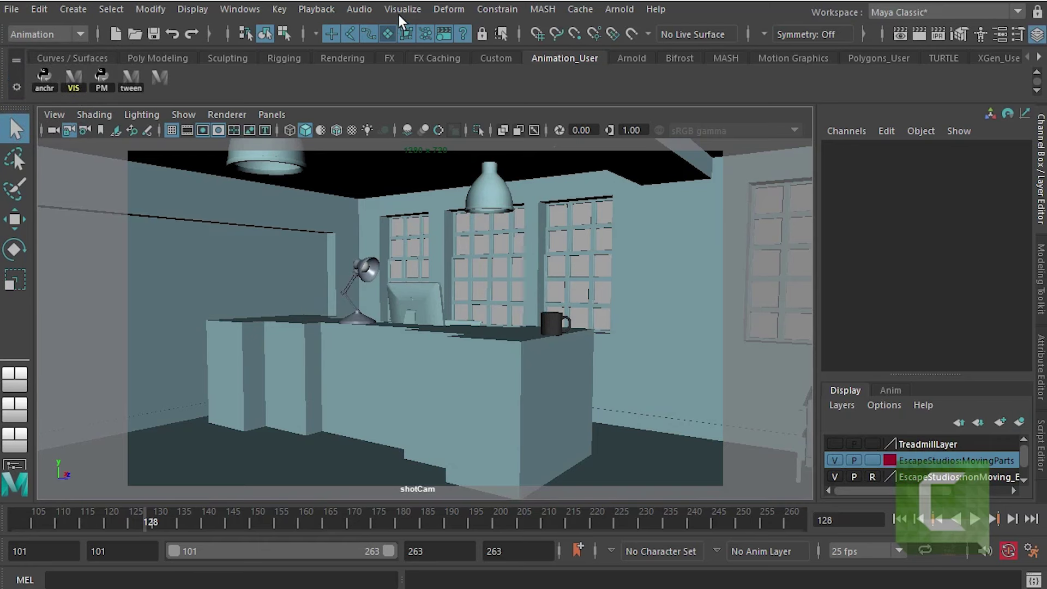
left_click(316, 10)
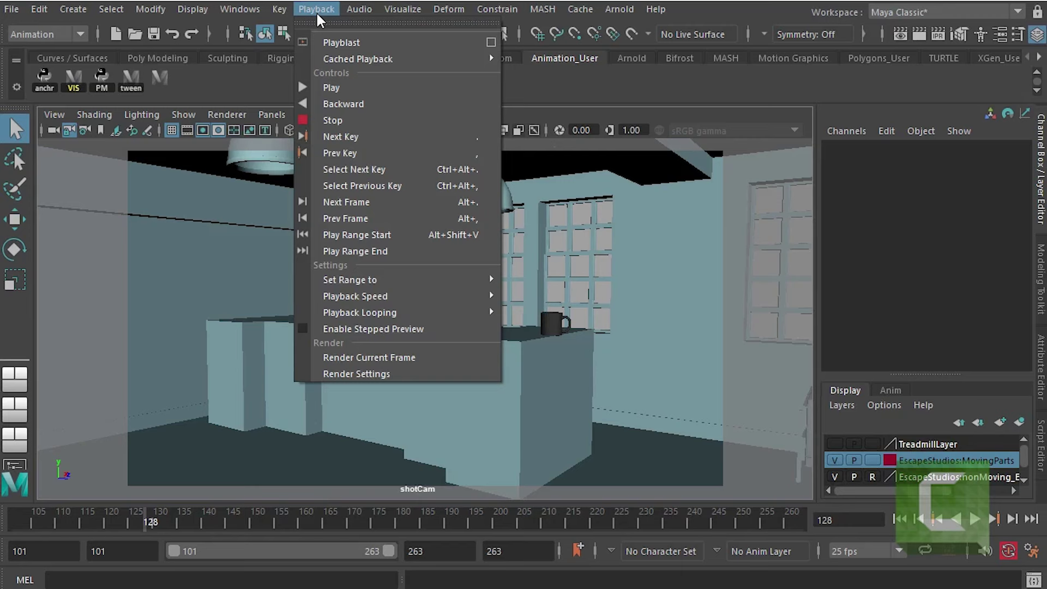
left_click(491, 44)
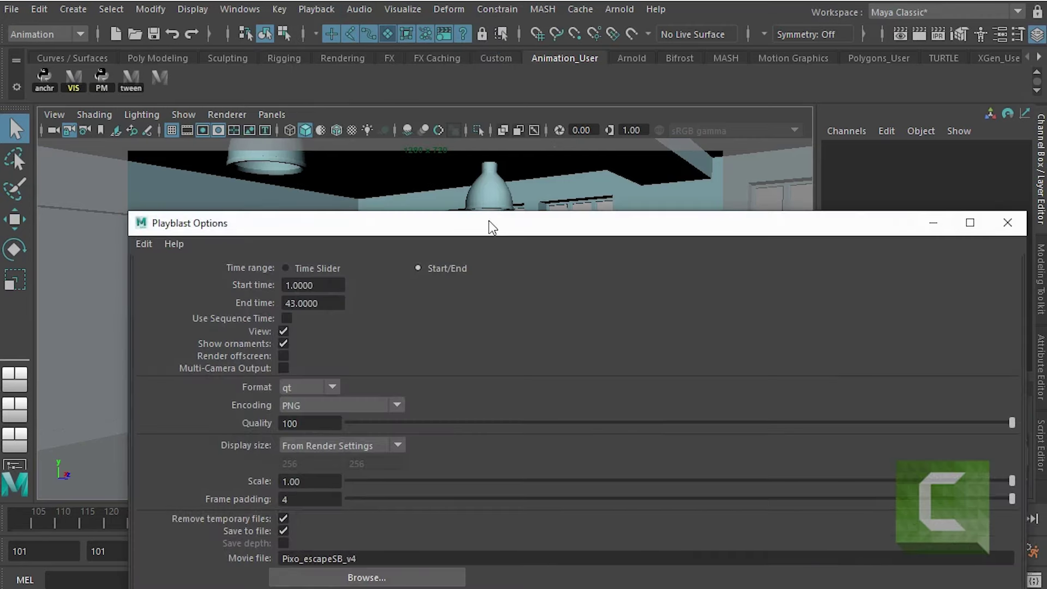
Step: Resize and move the Playblast Options window, then set Time range to Time Slider
left_click_drag(489, 221, 442, 35)
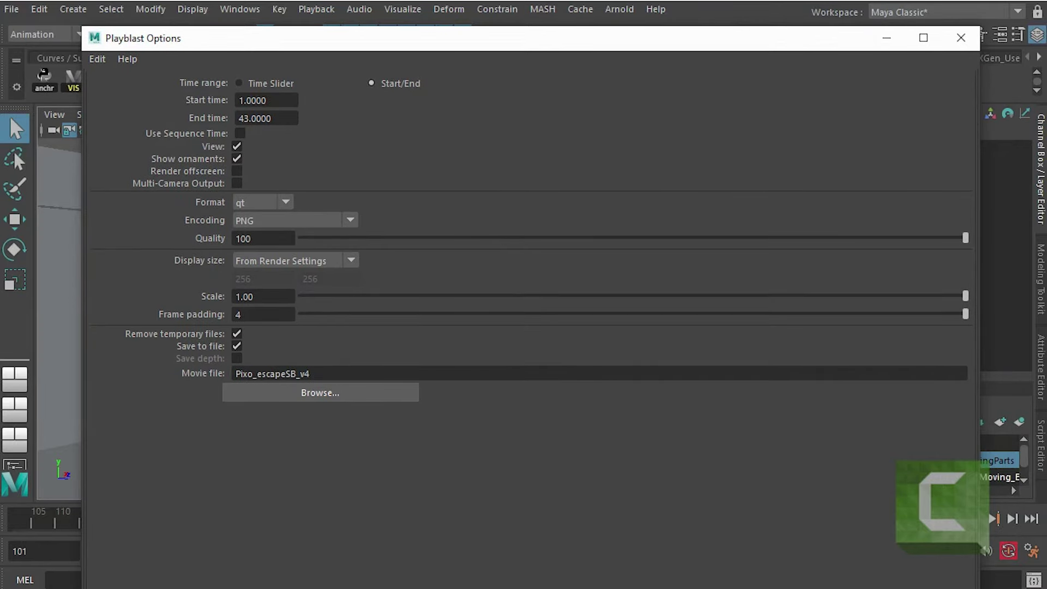
left_click_drag(387, 587, 387, 561)
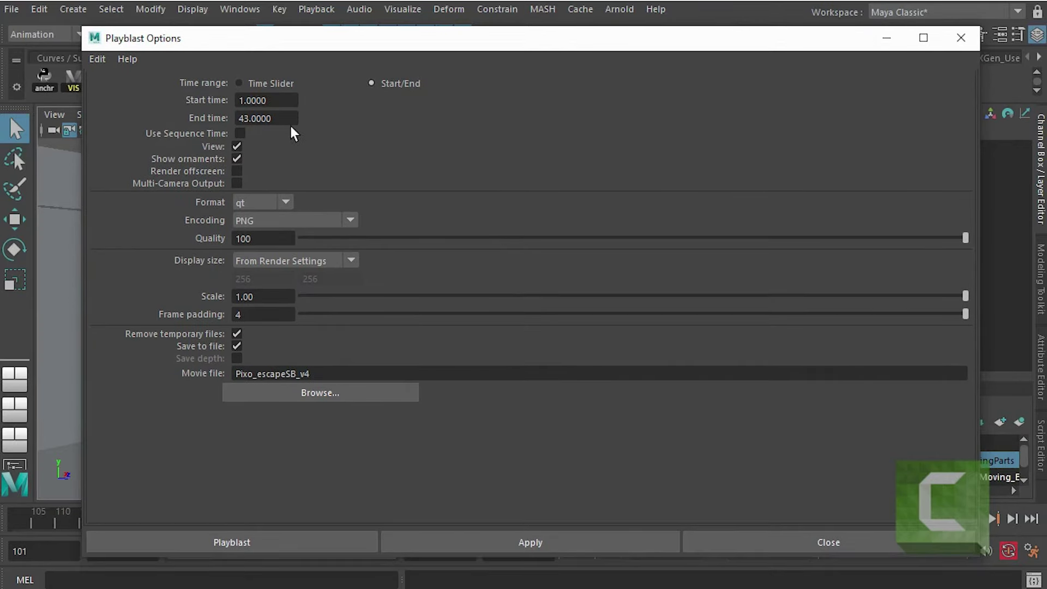
left_click_drag(411, 44, 400, 67)
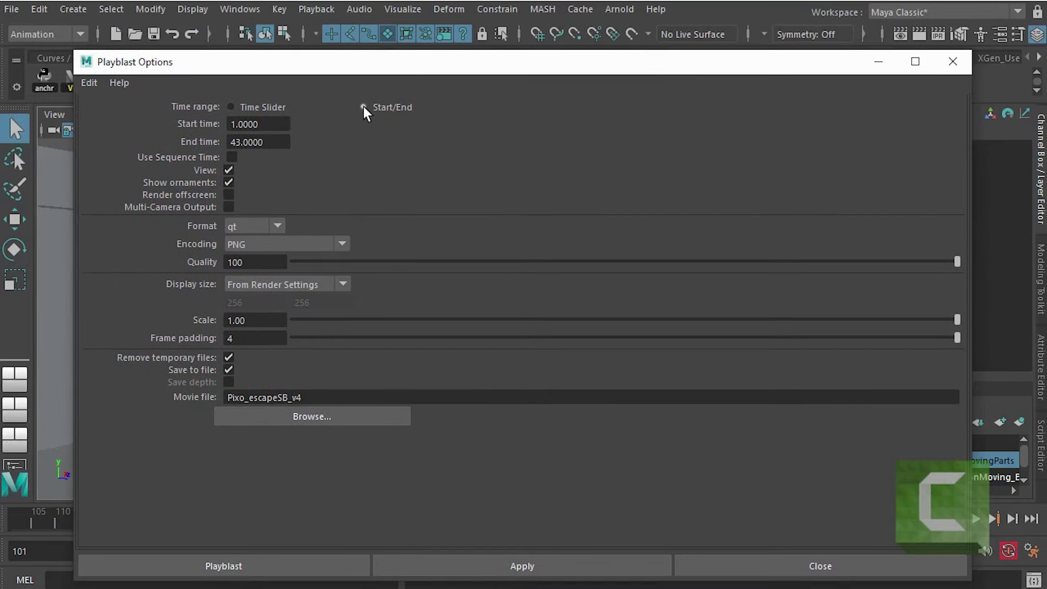
left_click_drag(430, 74, 392, 63)
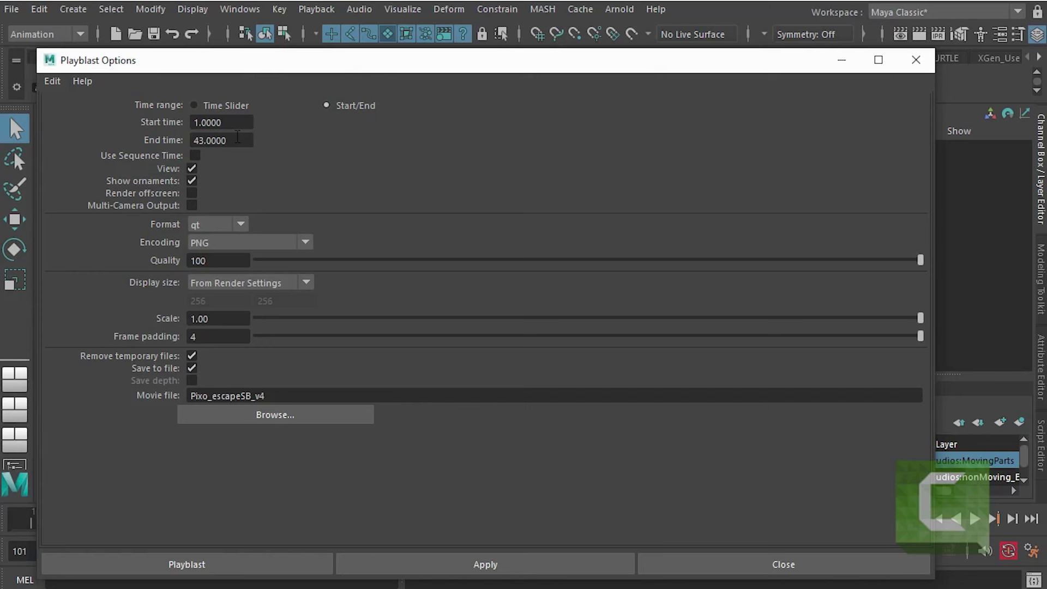
left_click(193, 106)
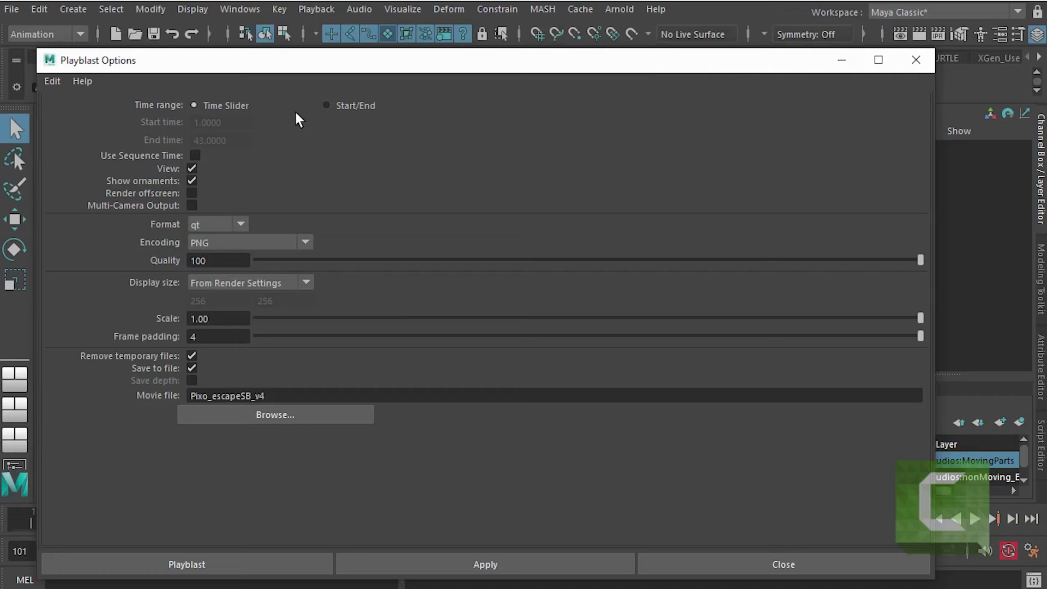
Step: Set the playblast Format to avi and bring up the 'No Audio in Maya Playblast?' blog post
mouse_move(348, 60)
left_mouse_down()
mouse_move(346, 562)
mouse_move(359, 514)
mouse_move(358, 57)
left_mouse_up()
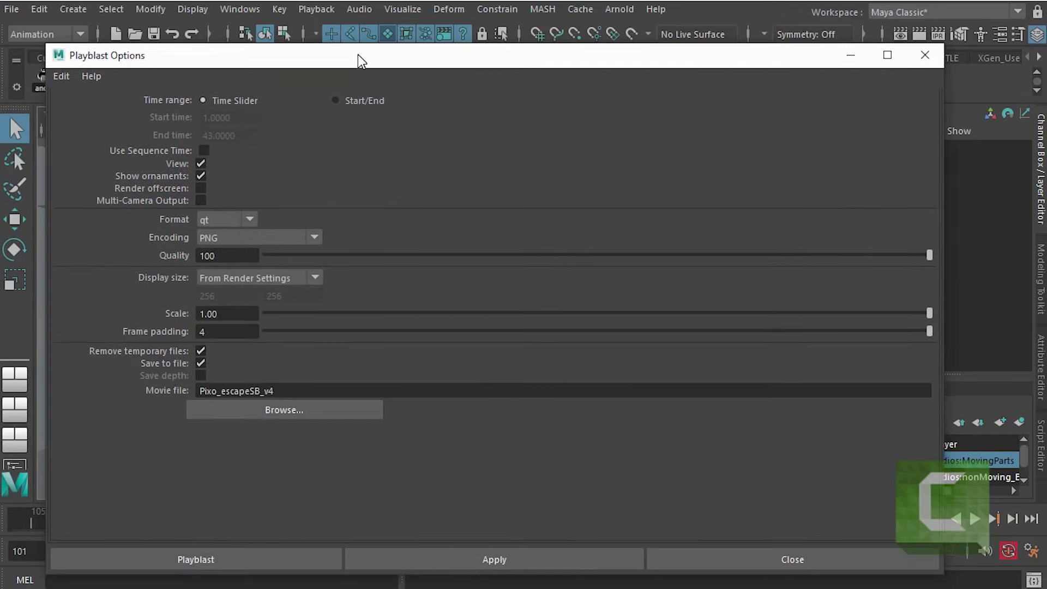
left_click(250, 219)
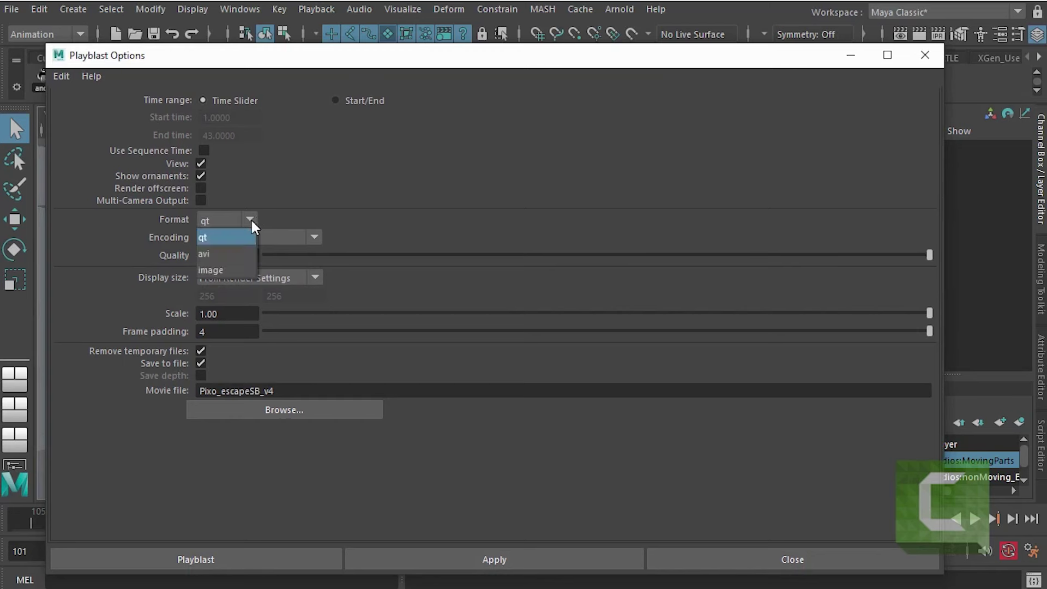
left_click(243, 248)
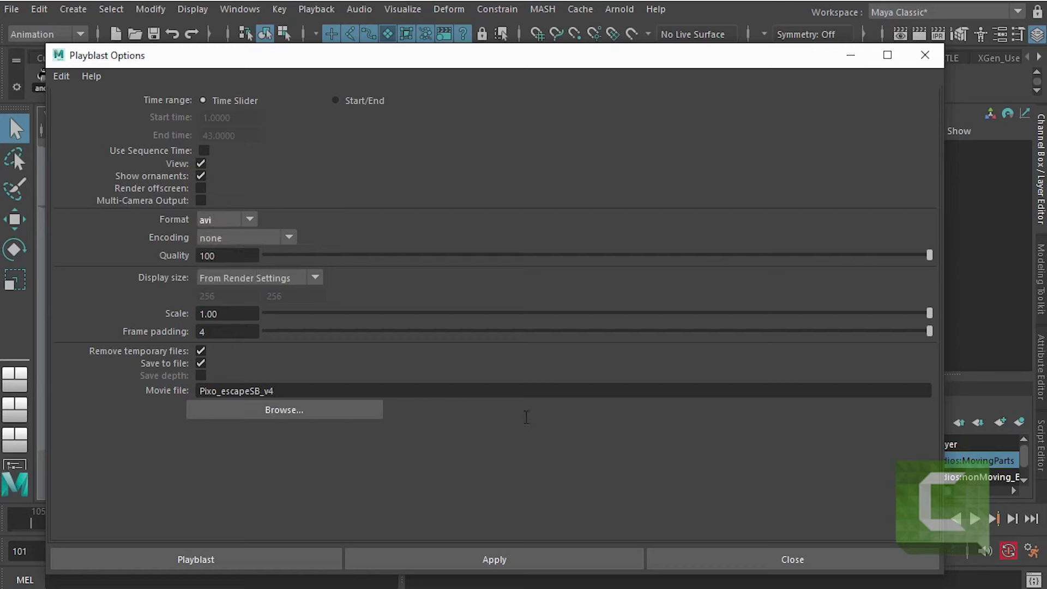
key("alt+Tab")
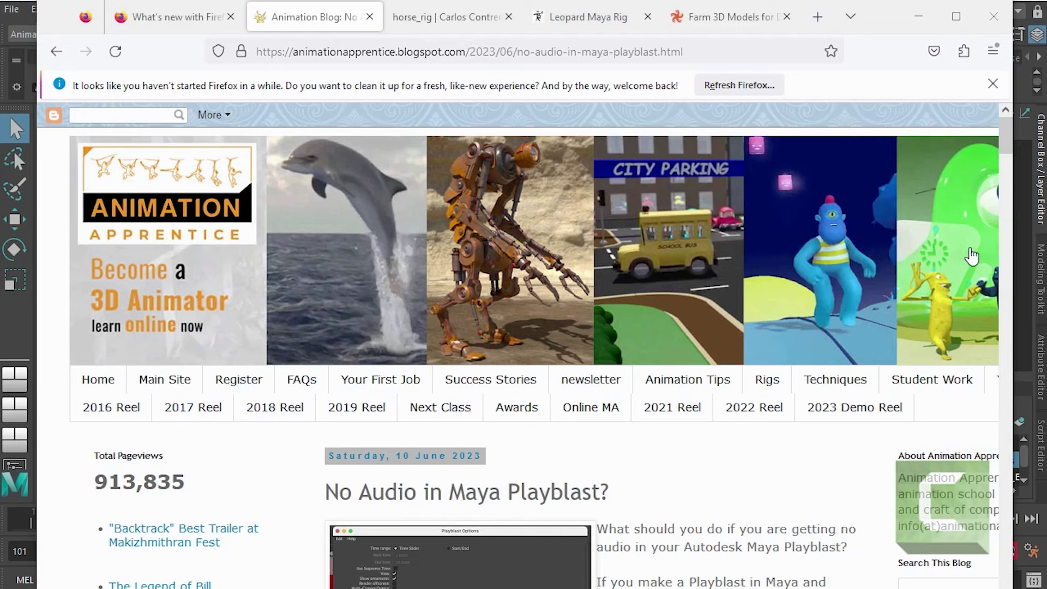
Step: Scroll through the playblast audio blog post, then hide Firefox to return to Maya
left_click_drag(1004, 146, 992, 183)
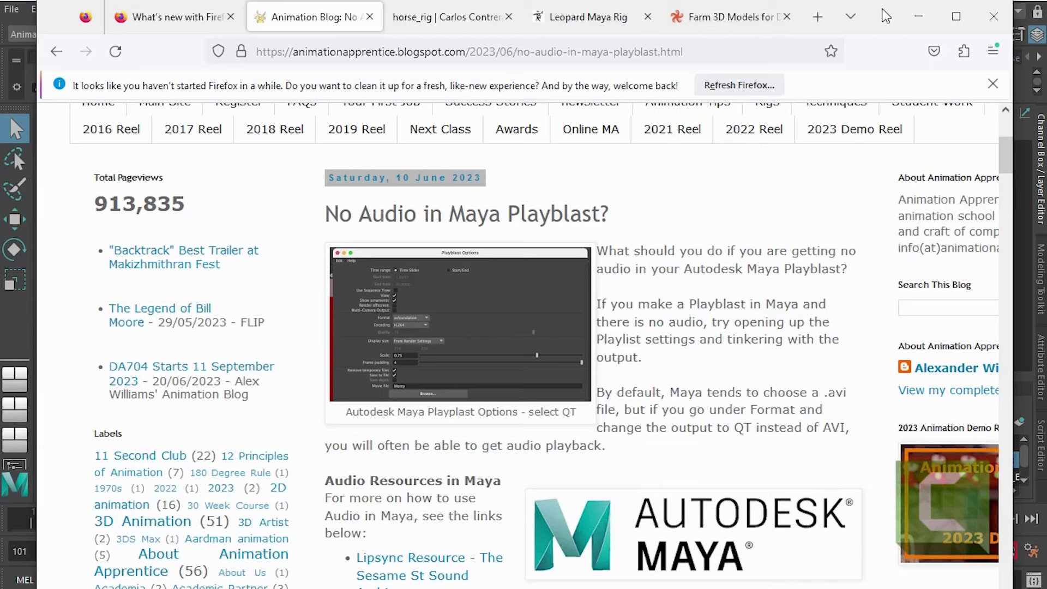
left_click(918, 16)
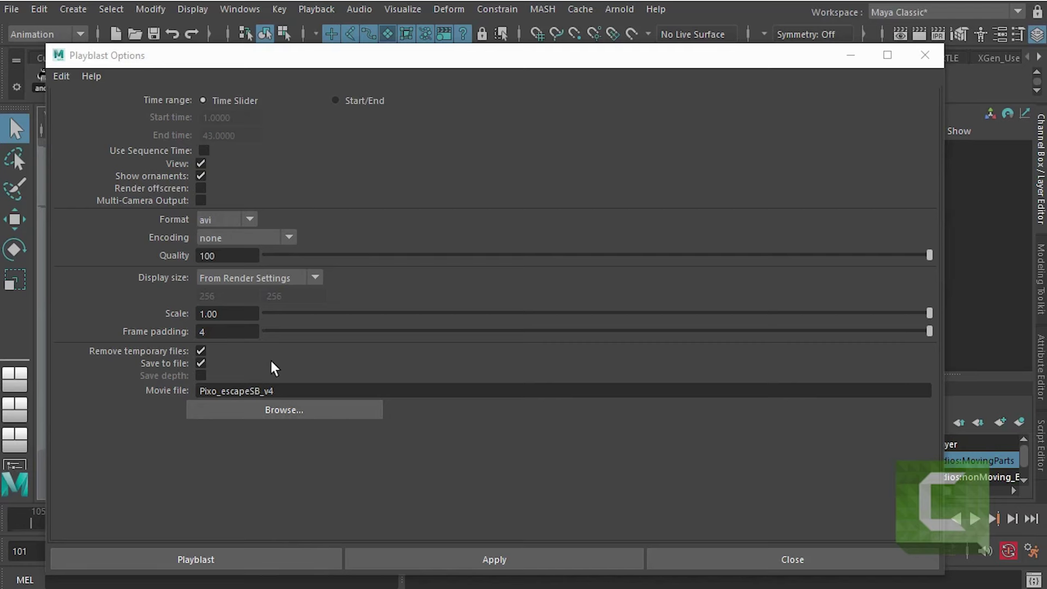
Step: Record the playblast to Pixo_escapeSB_v4.avi and start playing it
left_click(240, 557)
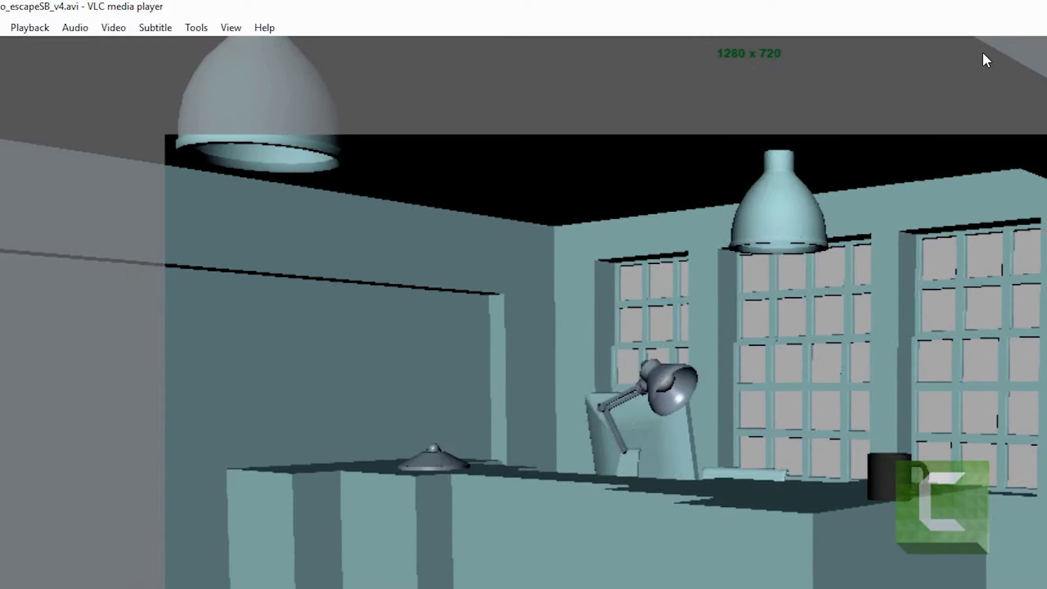
Step: View the playblast full screen, restore it to a window, then close the player
key("f")
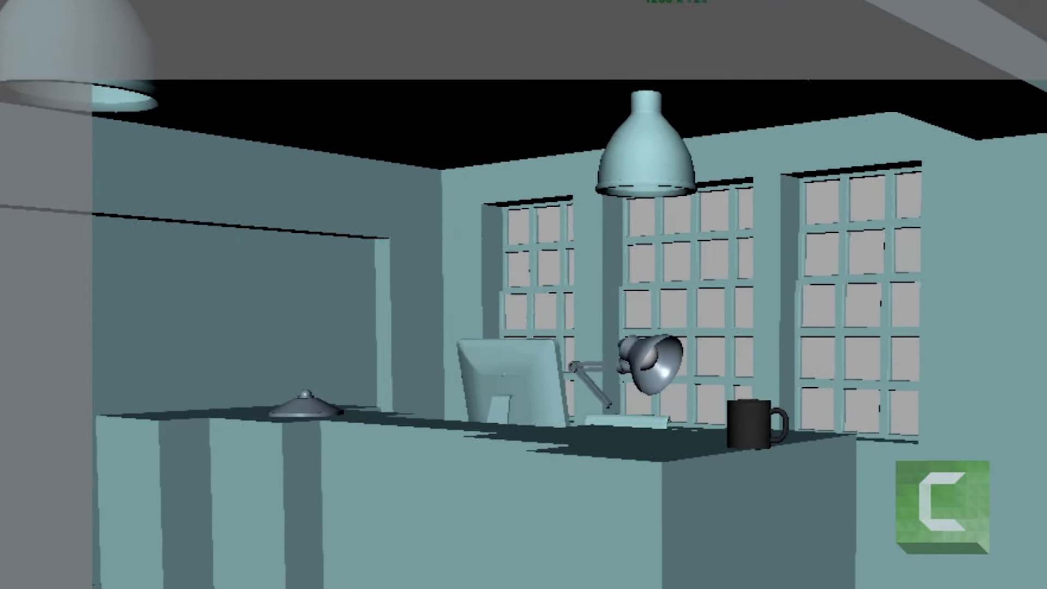
key("f")
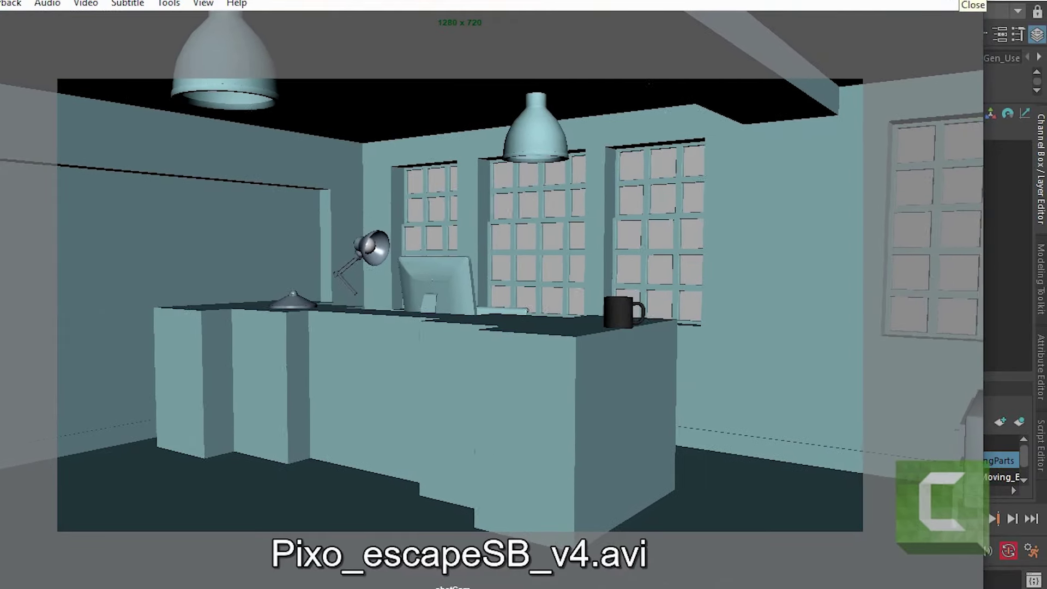
left_click(973, 2)
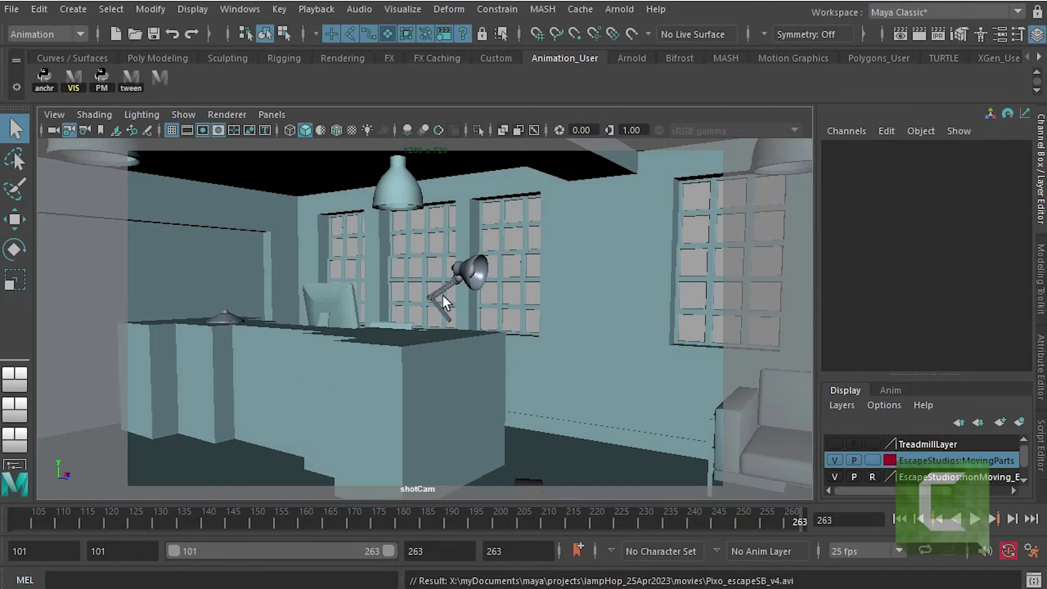
Step: Browse File Explorer to myDocuments > maya > projects > lampHop_25Apr2023 > movies
key("alt+Tab")
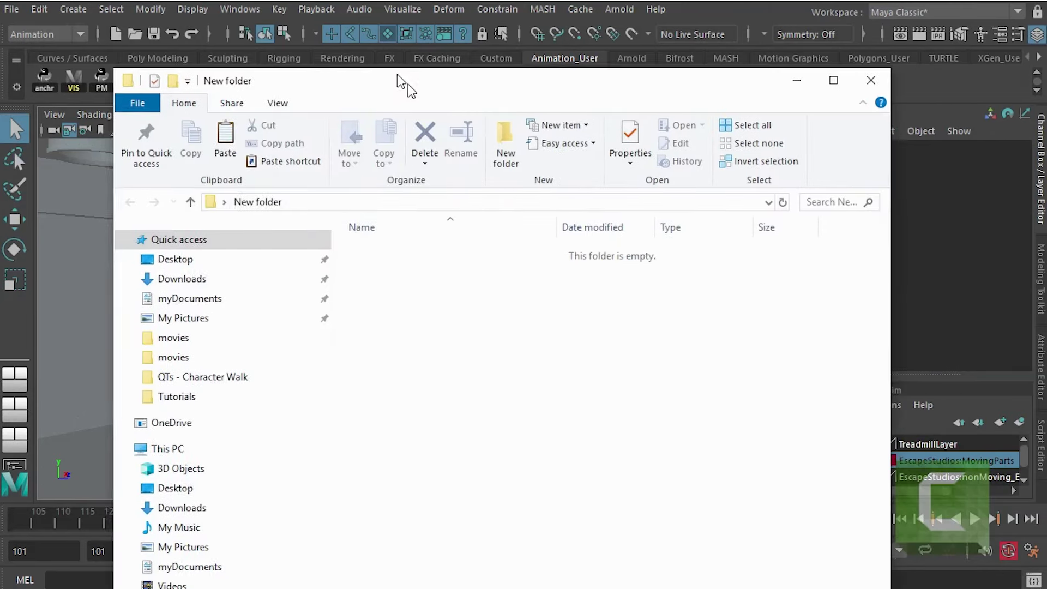
left_click(132, 254)
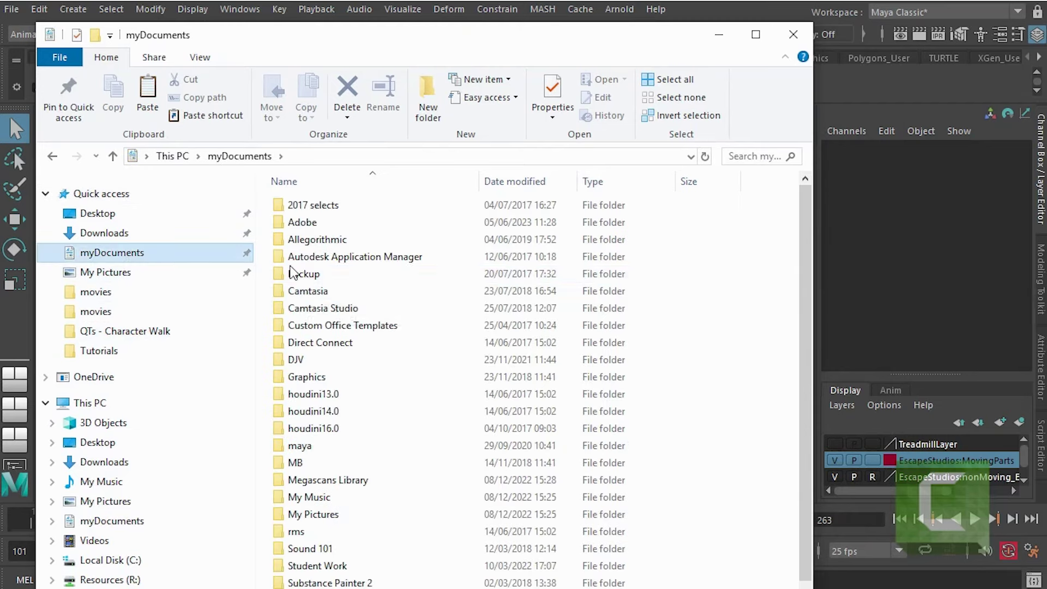
left_click(320, 449)
double_click(319, 449)
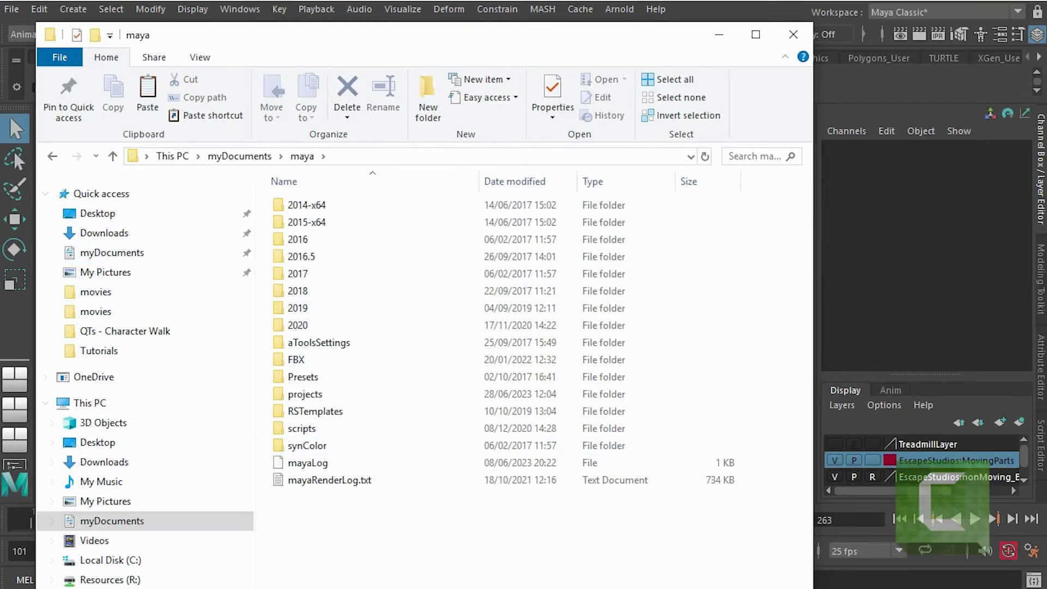
double_click(325, 400)
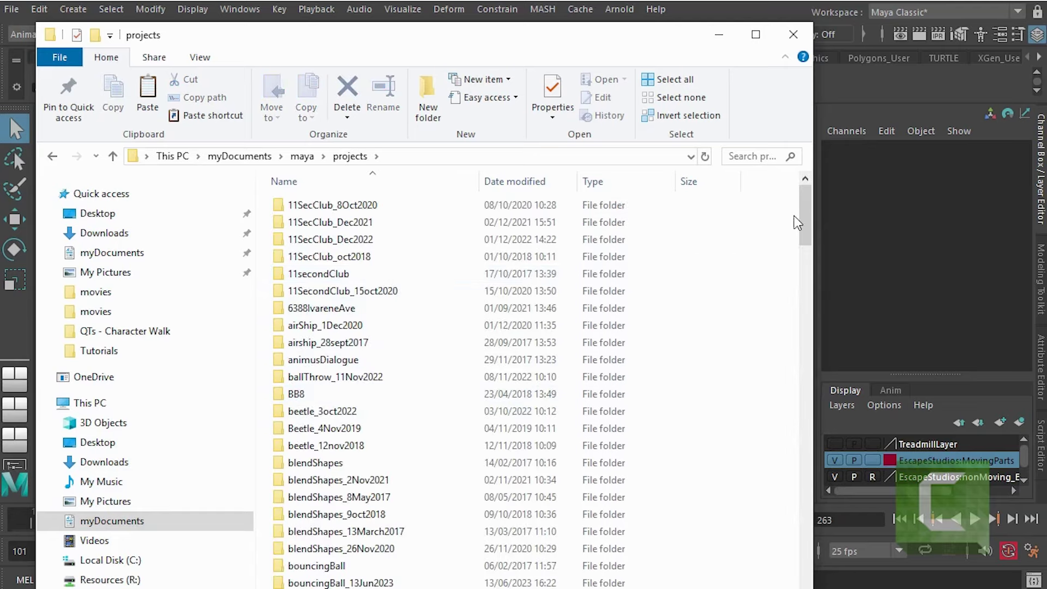
left_click_drag(799, 211, 800, 427)
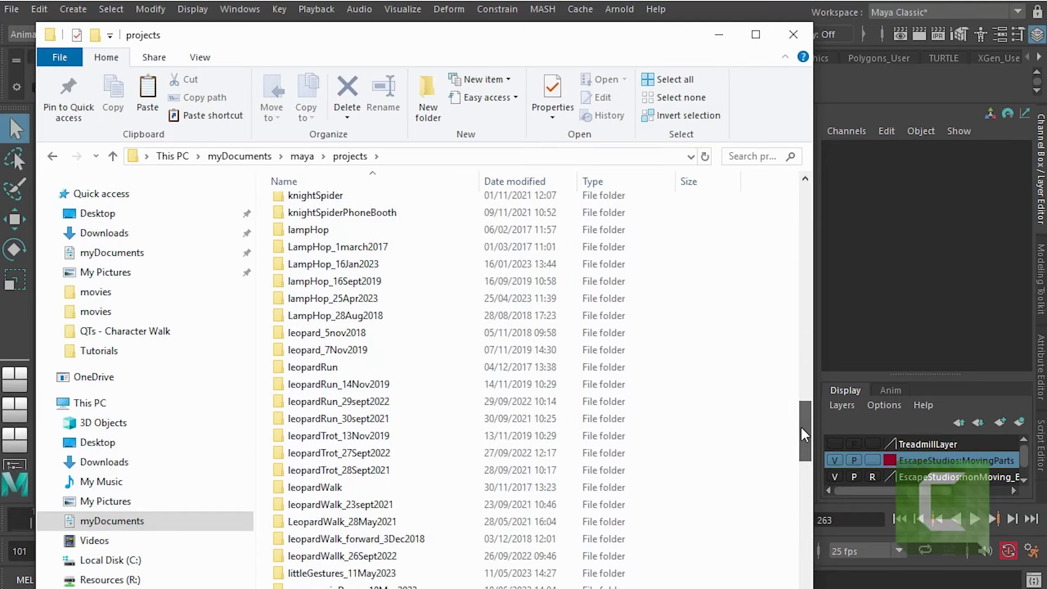
double_click(354, 299)
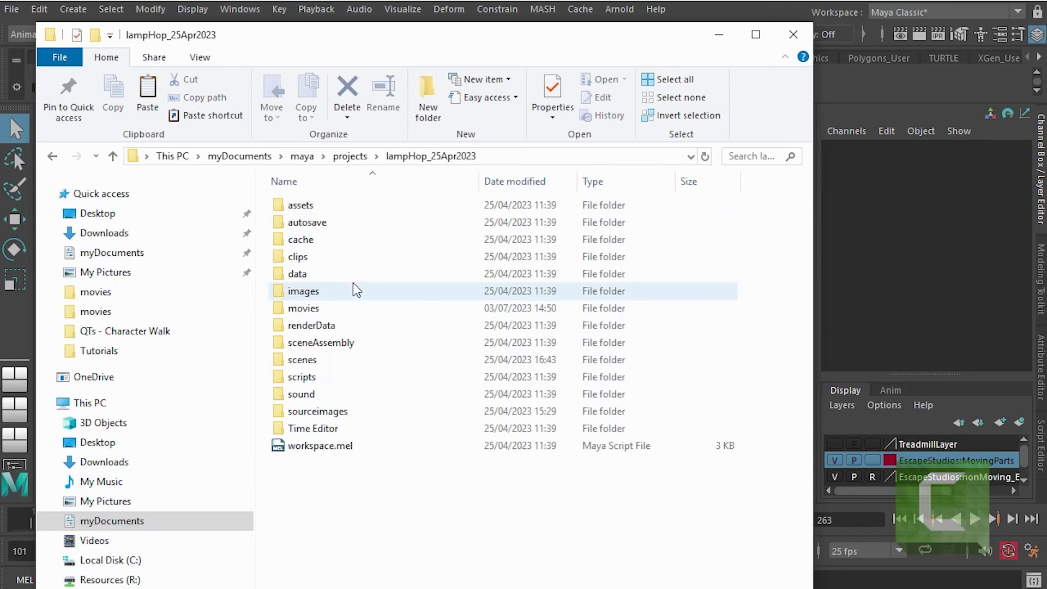
left_click(334, 312)
double_click(334, 312)
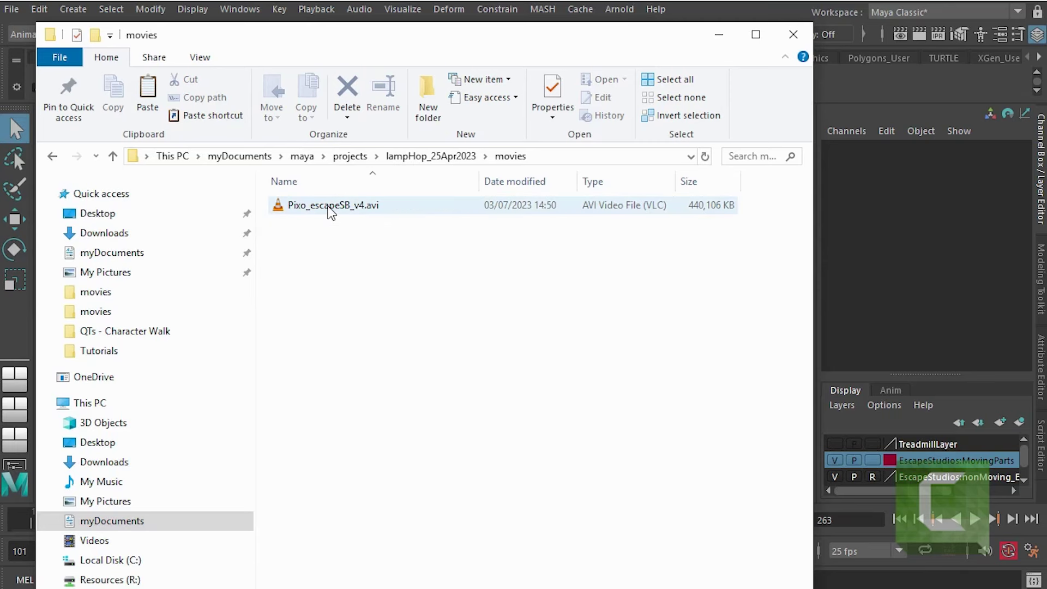
Step: Play Pixo_escapeSB_v4.avi, then open Maya's Time Slider preferences (25 fps, playback 101–263)
double_click(328, 207)
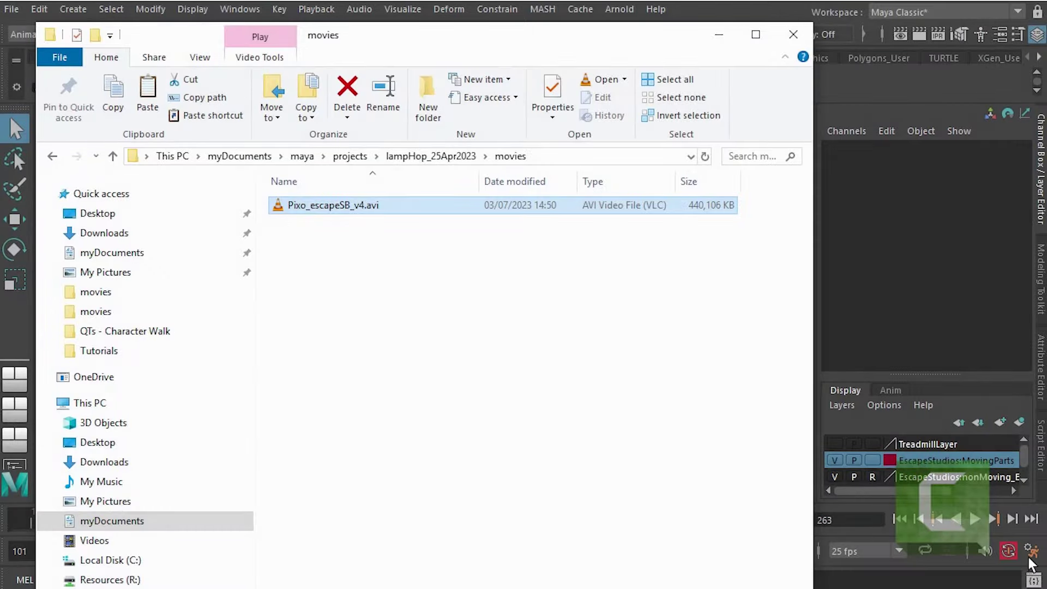
left_click(1029, 551)
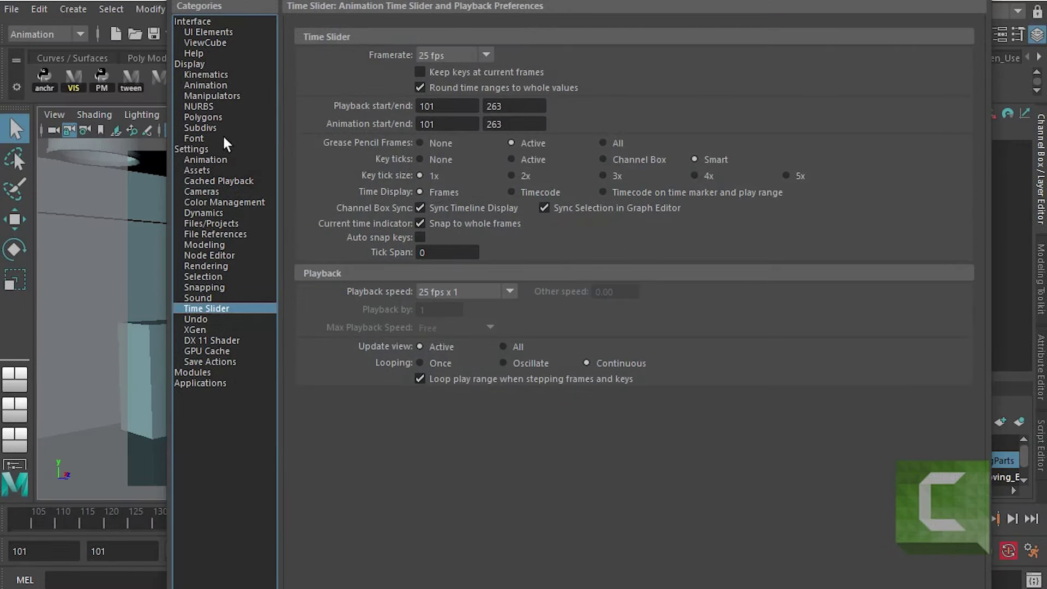
Step: In the Animation preferences, choose Parallel evaluation mode and save the preferences
left_click(224, 160)
left_click(434, 56)
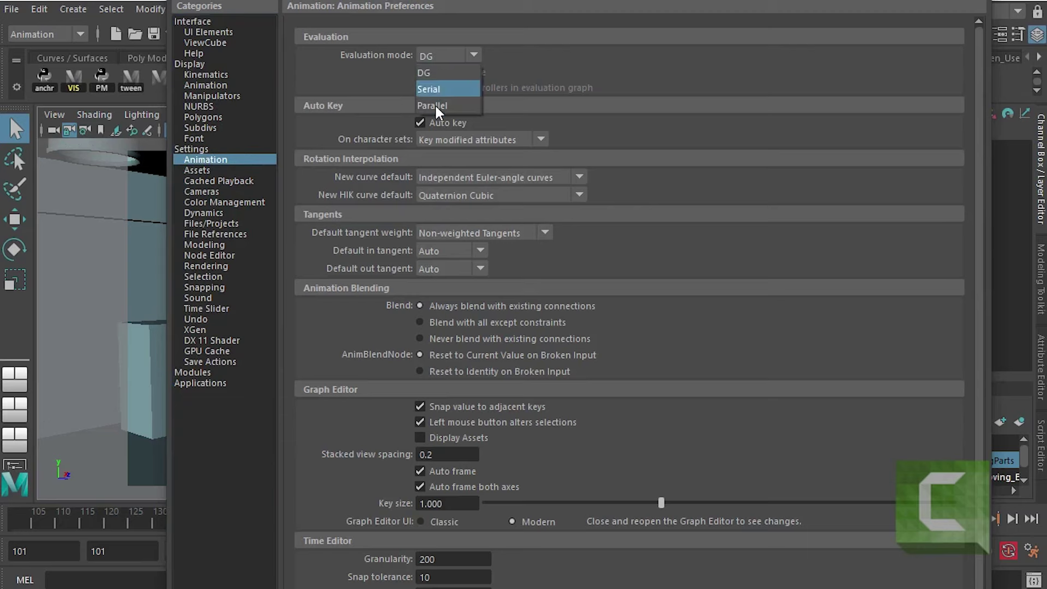
left_click(434, 106)
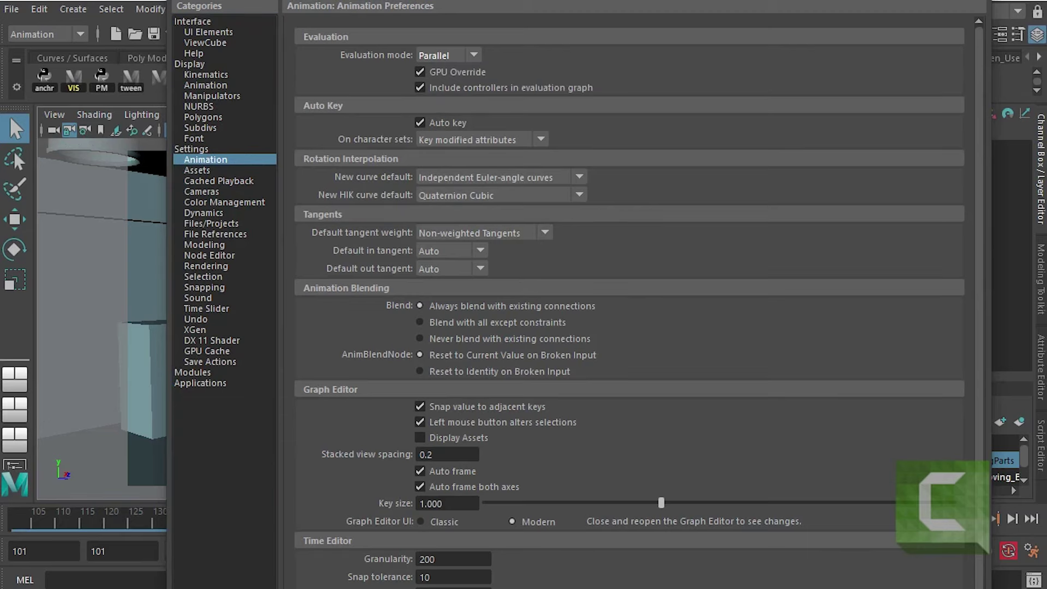
key("Return")
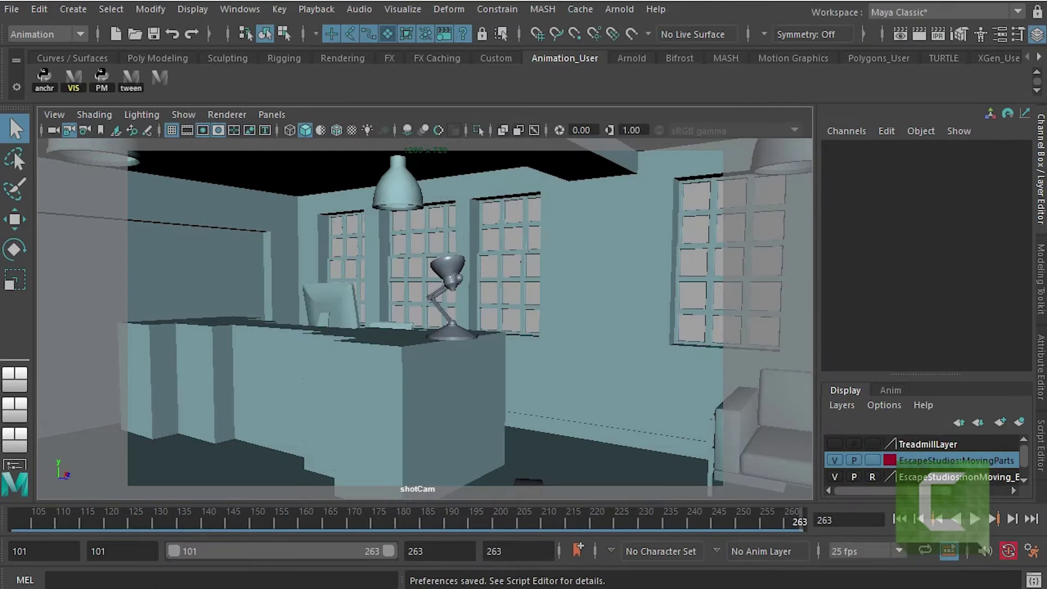